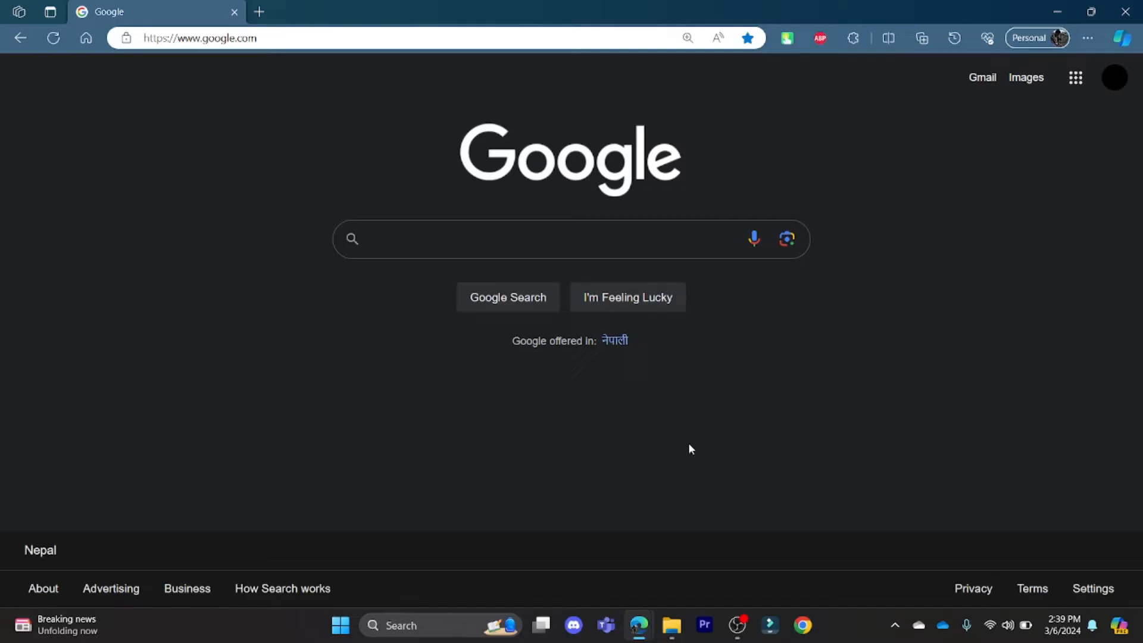
Step: Search Google for 'ameris bank mortgage login' and open the Ameris Bank Mortgage Loans result
{"action": "left_click", "coordinate": [513, 244]}
{"action": "type", "text": "ameri"}
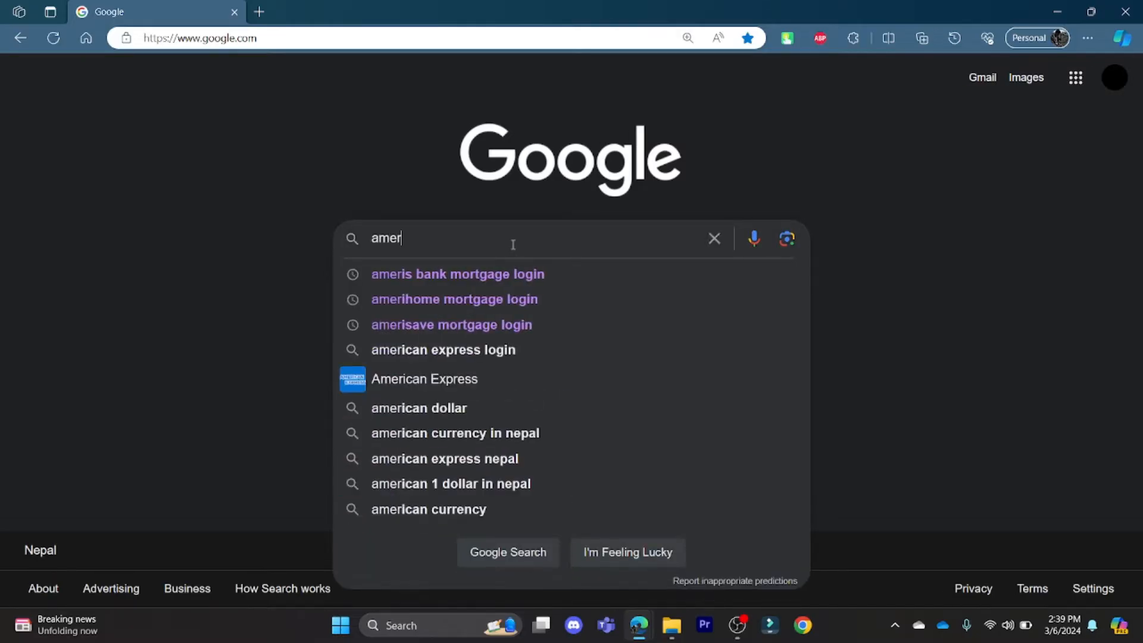
{"action": "key", "text": "Down"}
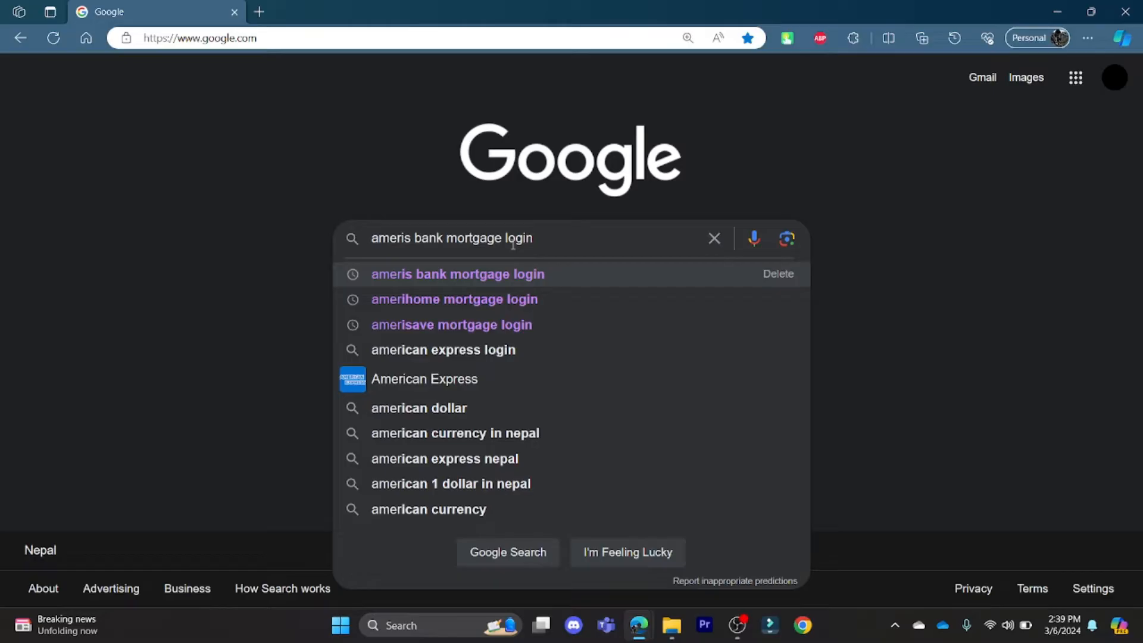
{"action": "key", "text": "Return"}
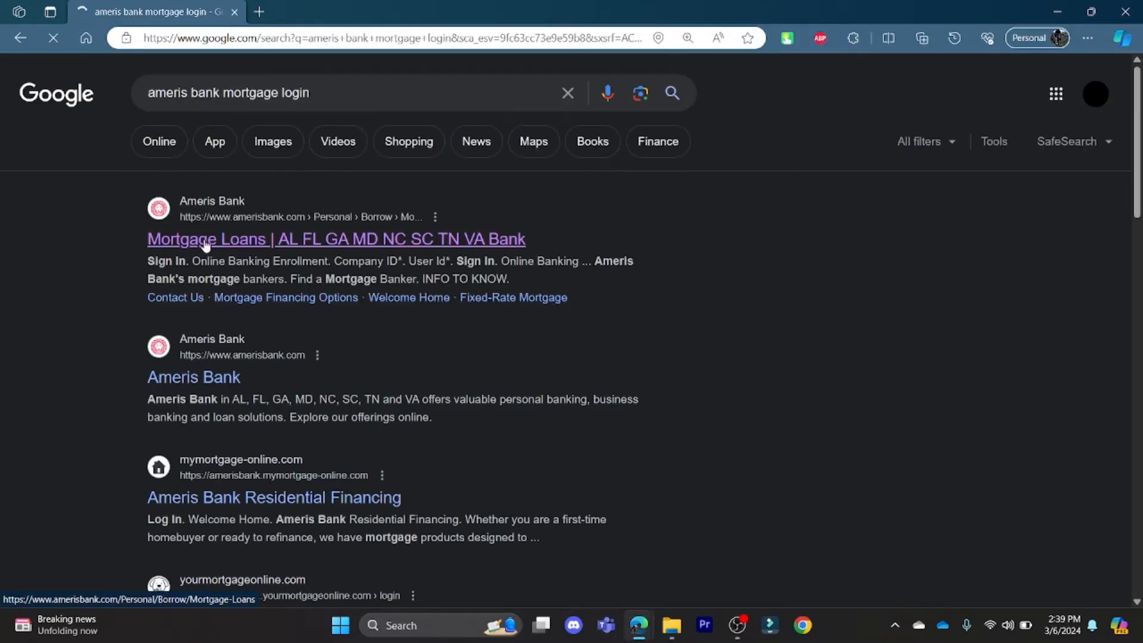
{"action": "left_click_drag", "start_coordinate": [148, 239], "coordinate": [525, 239]}
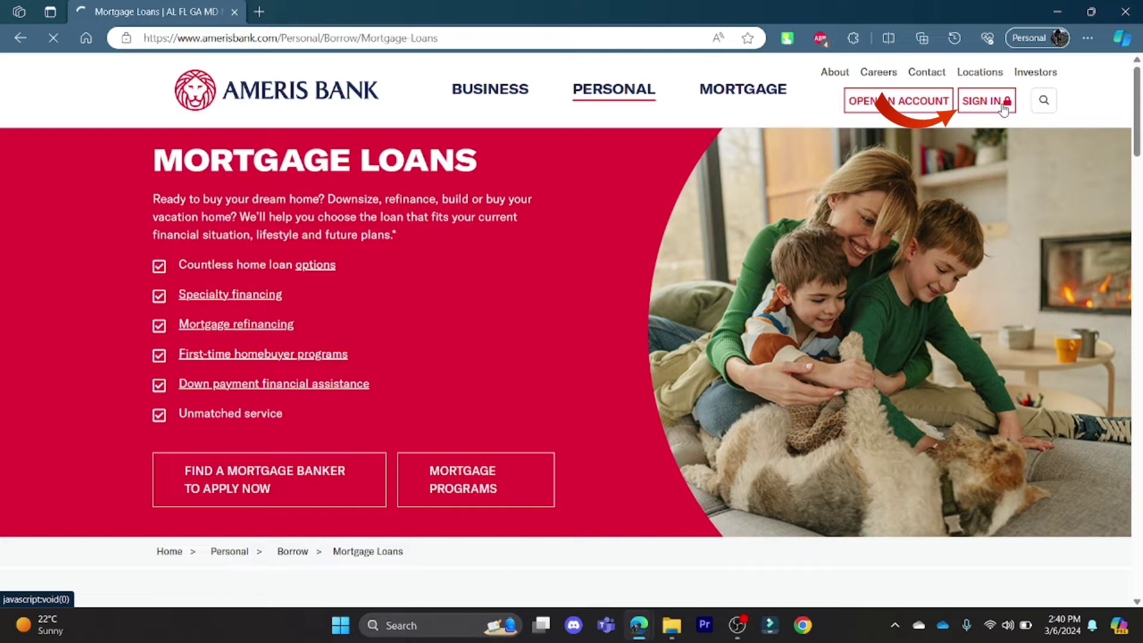
Step: Show the Online Banking Sign-In panel and toggle between Business and Personal forms, leaving Personal selected
{"action": "left_click", "coordinate": [987, 100]}
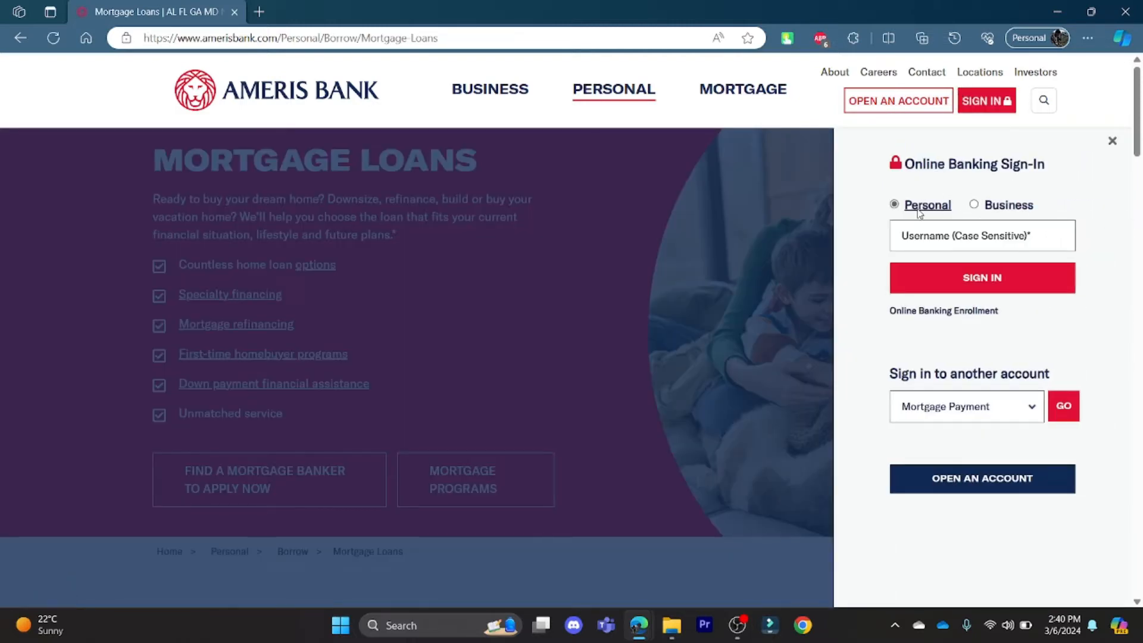
{"action": "left_click", "coordinate": [975, 204]}
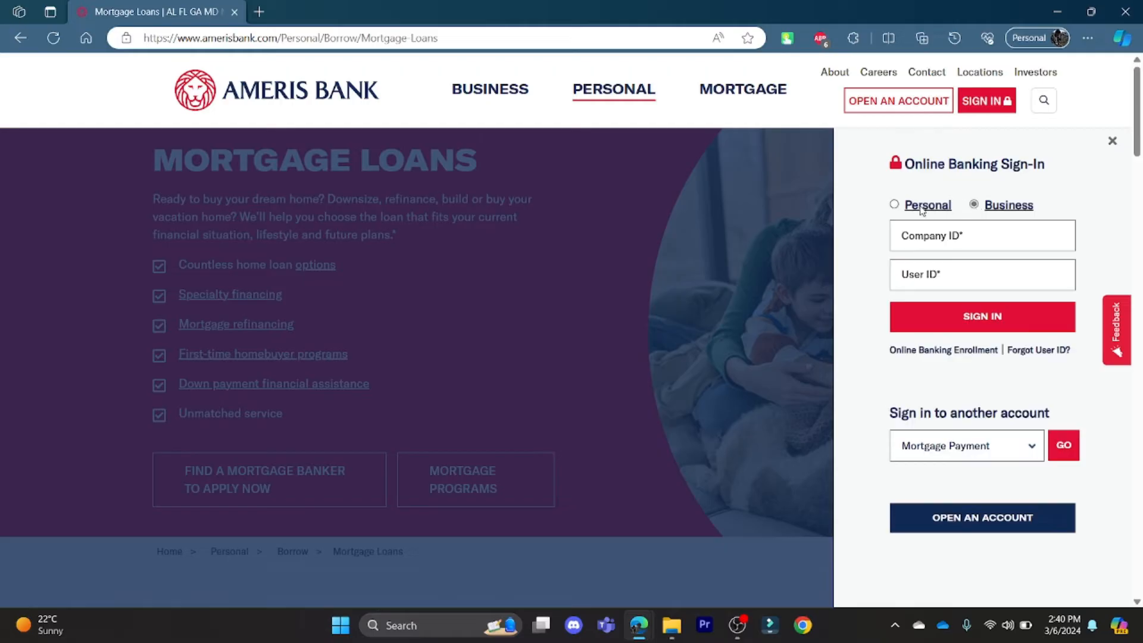
{"action": "left_click", "coordinate": [894, 204]}
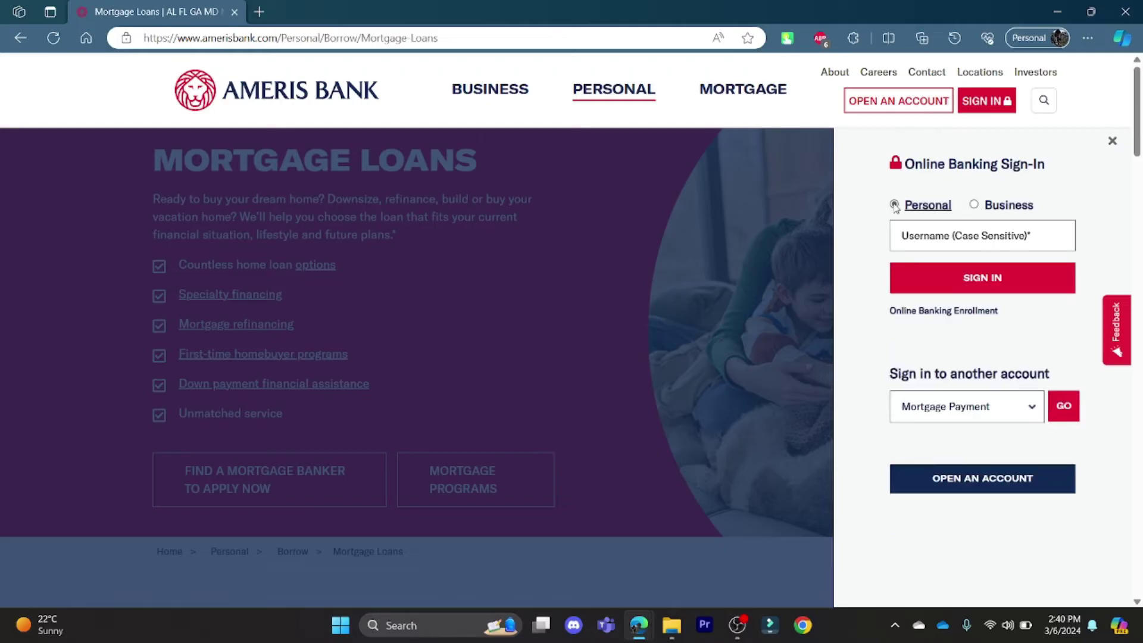
{"action": "left_click", "coordinate": [937, 234]}
{"action": "left_click", "coordinate": [975, 206]}
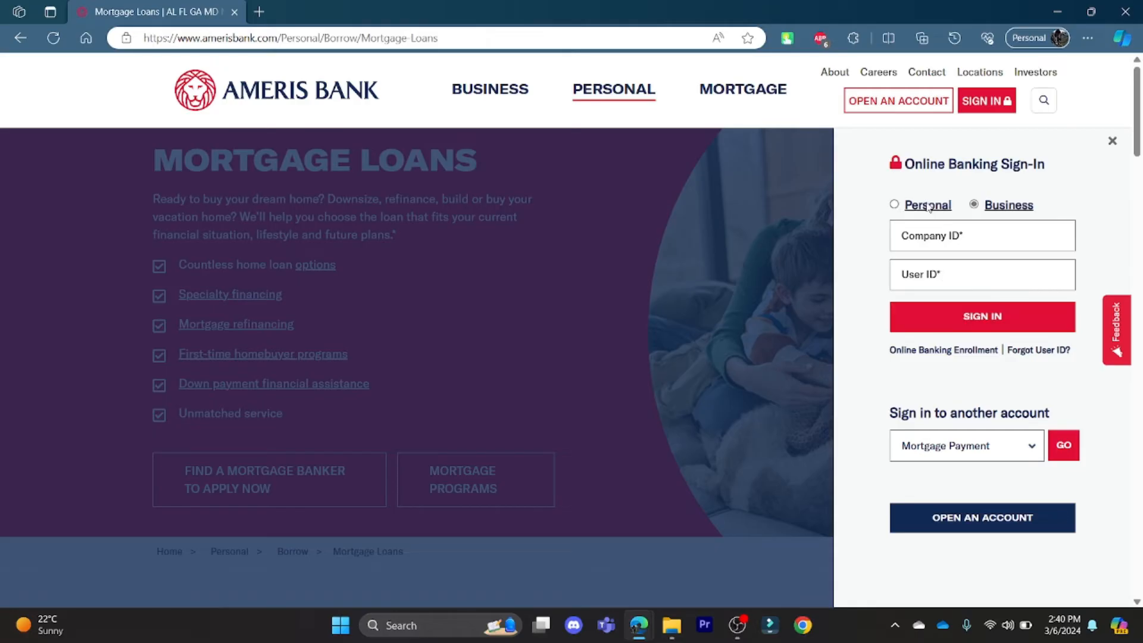
{"action": "left_click", "coordinate": [894, 205]}
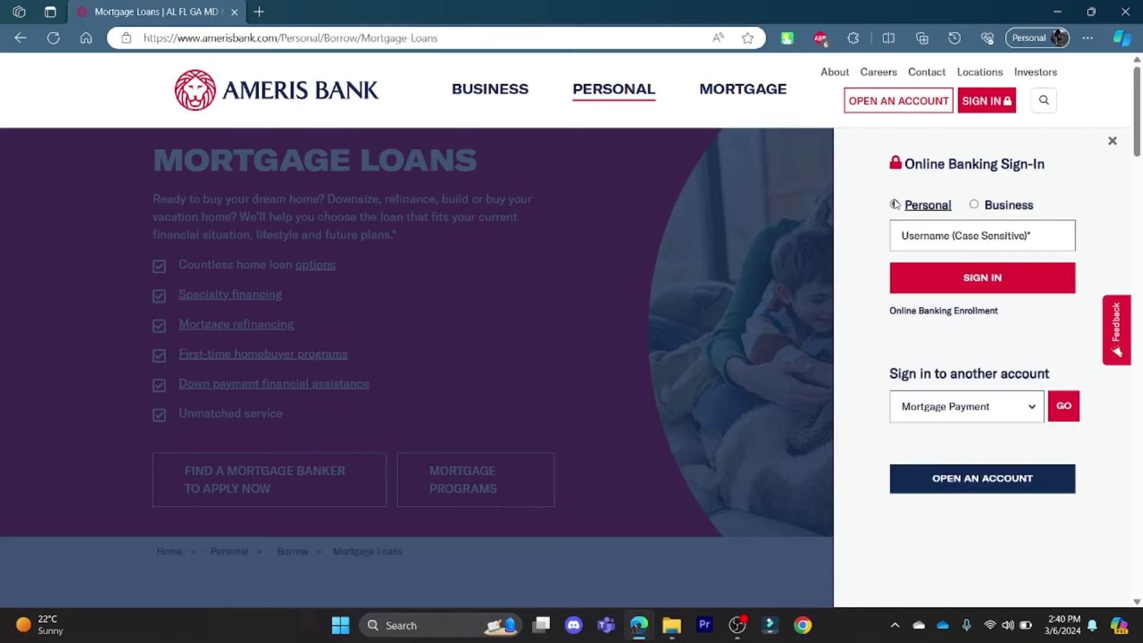
{"action": "left_click", "coordinate": [1033, 404]}
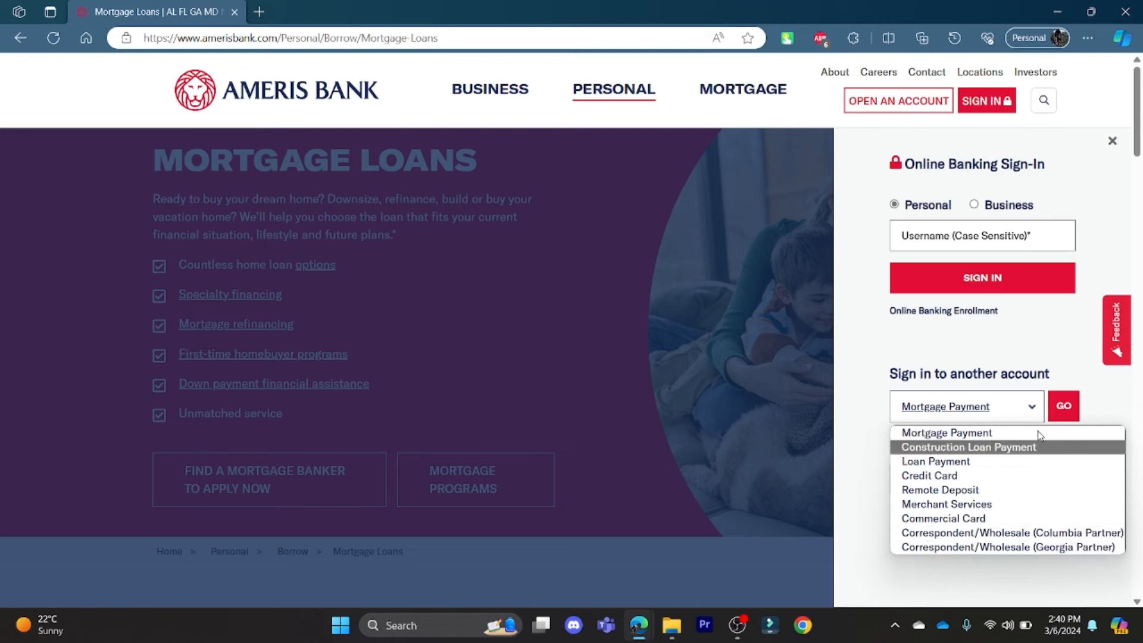
{"action": "left_click", "coordinate": [1025, 322]}
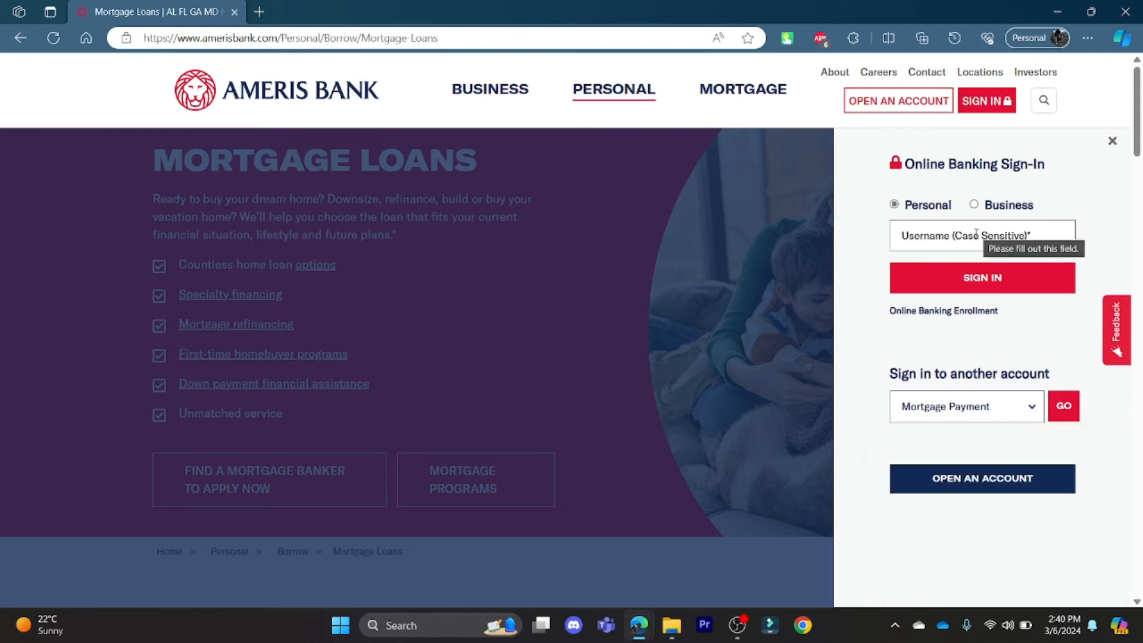
{"action": "left_click", "coordinate": [1039, 237]}
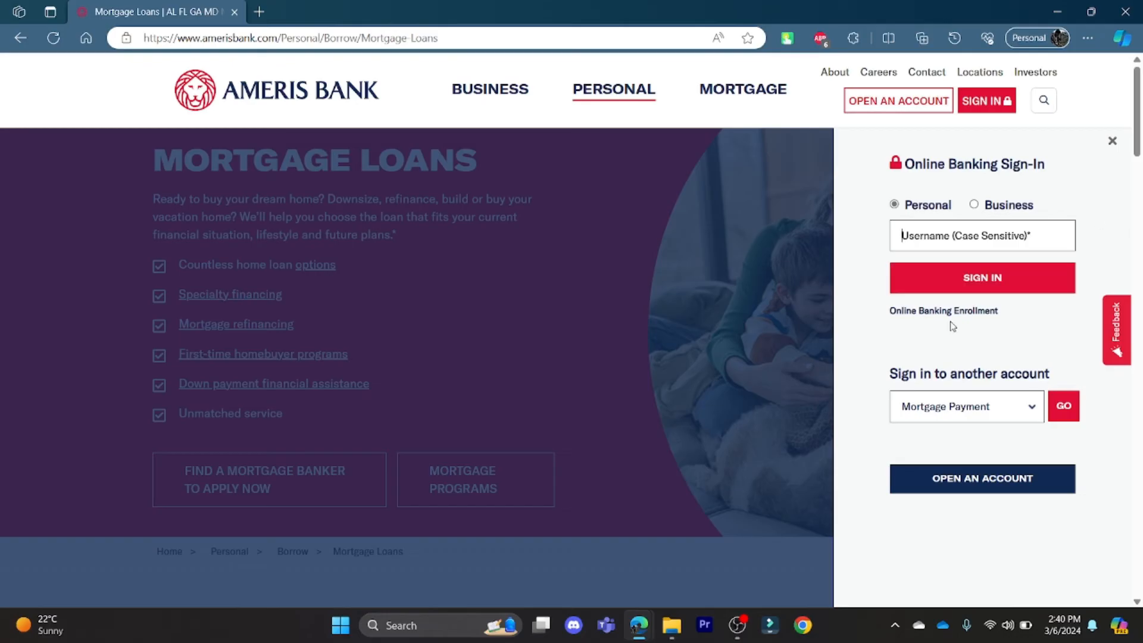
Step: Close the Online Banking Sign-In panel to reveal the full Mortgage Loans page
{"action": "left_click", "coordinate": [1112, 141]}
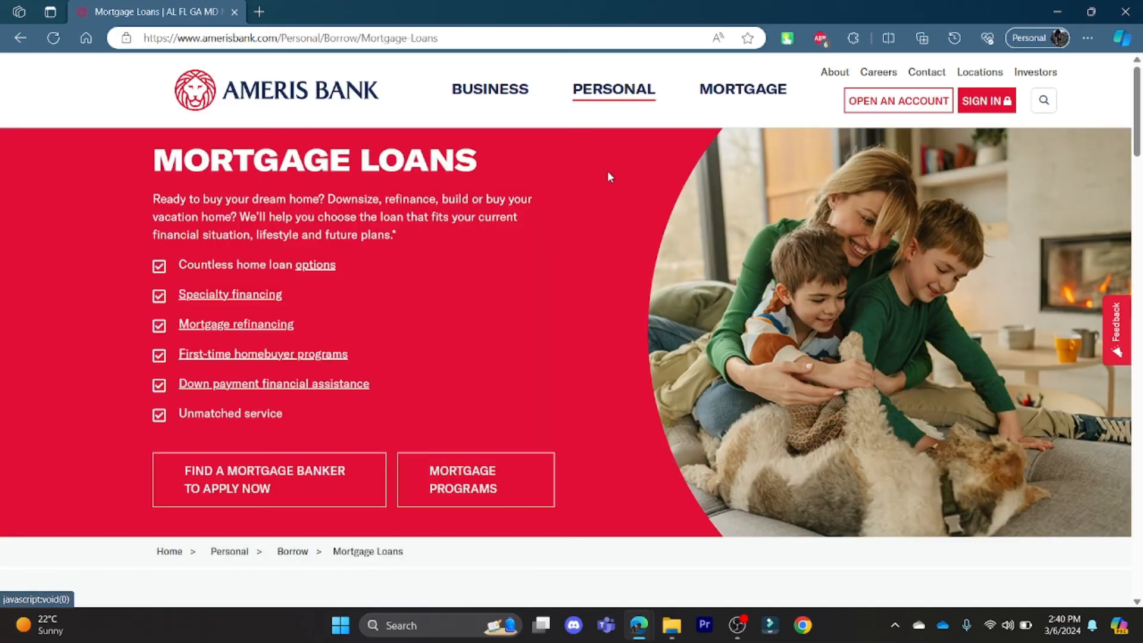